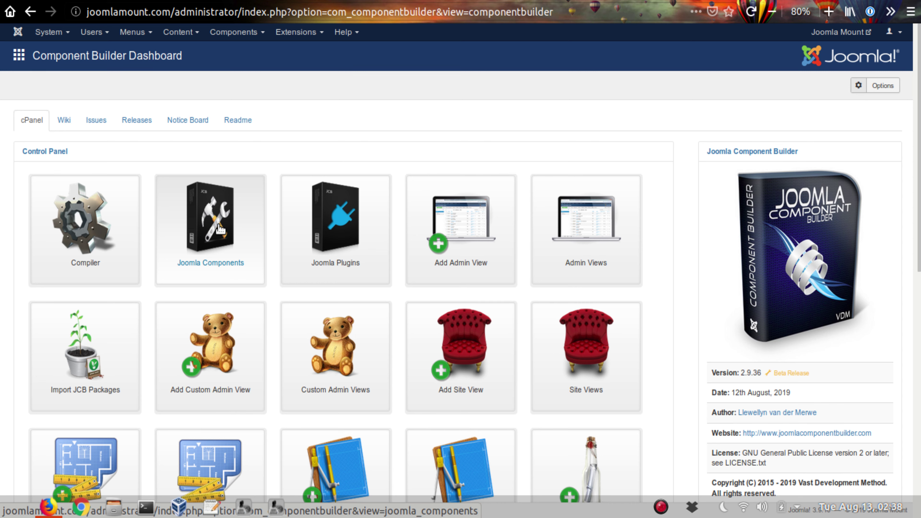
# Review the admin views linked to the Demo component and close them without saving
pyautogui.click(220, 230)
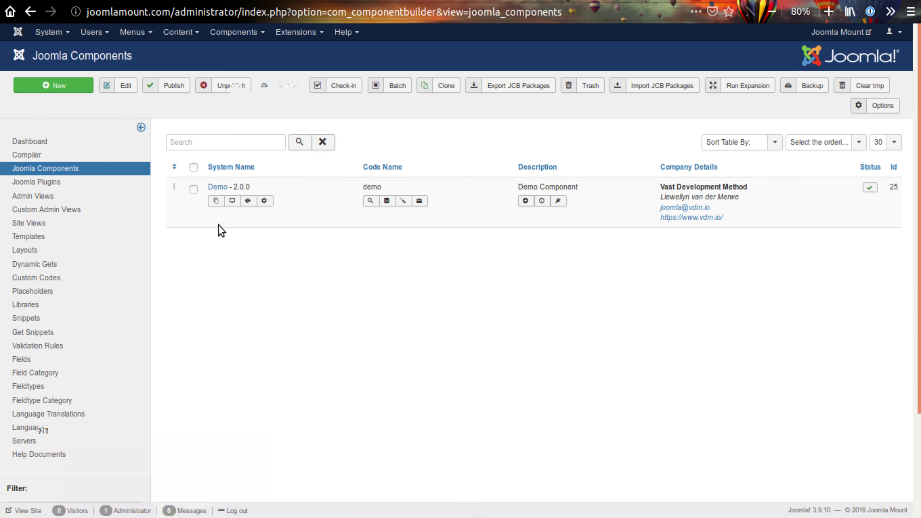
pyautogui.click(215, 201)
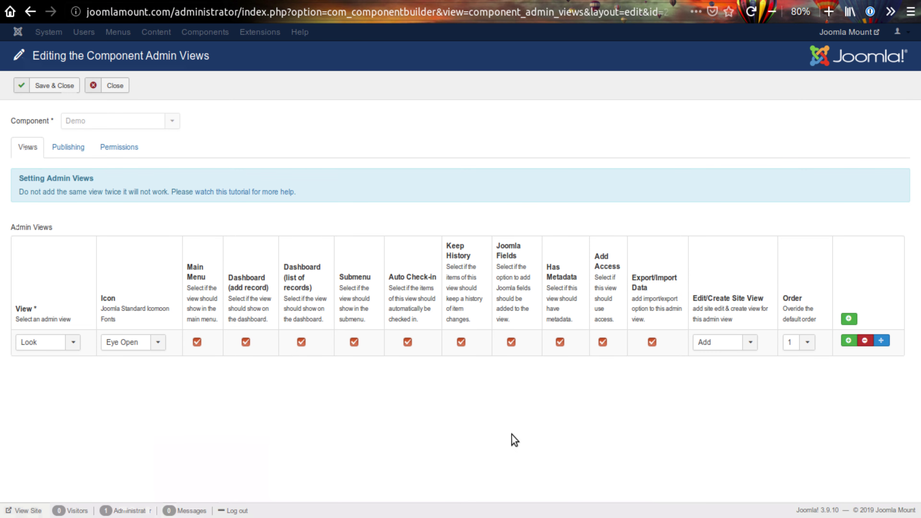
pyautogui.click(109, 86)
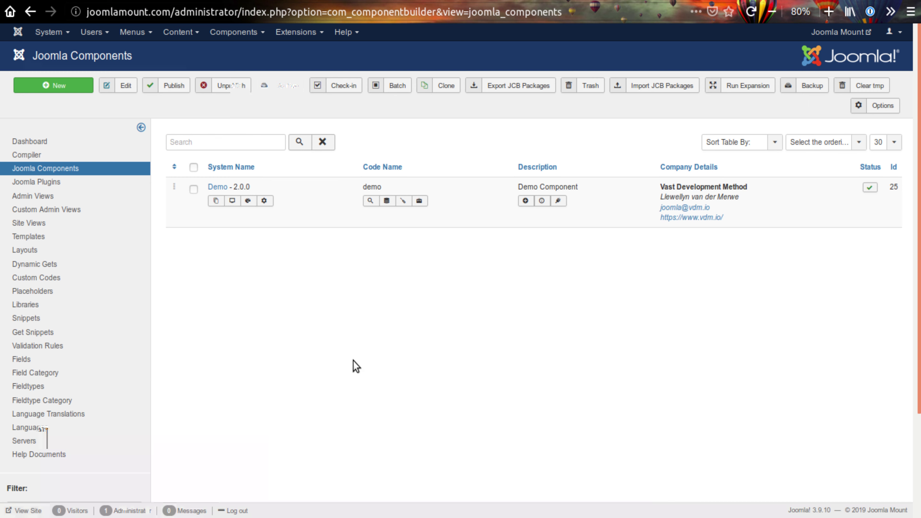
# Fetch the Jcb Countries package from the JCB Community Packages for import
pyautogui.click(31, 141)
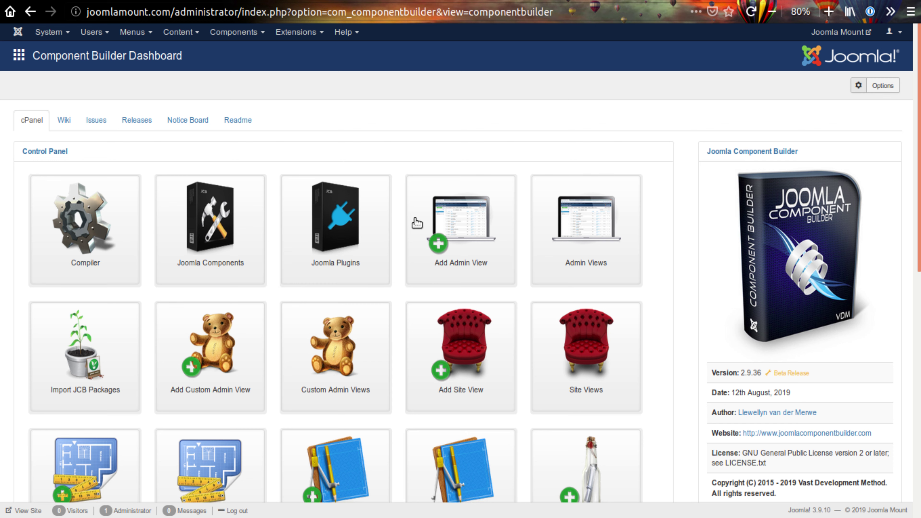
pyautogui.click(60, 390)
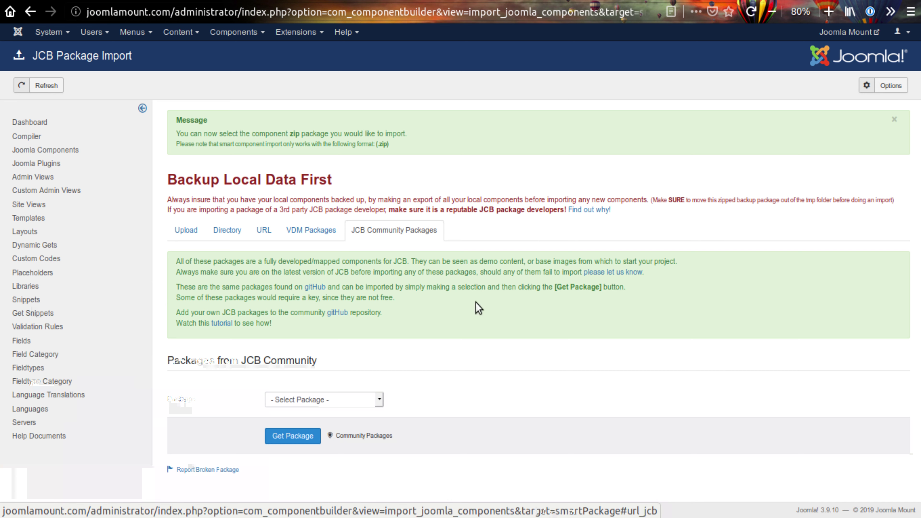
pyautogui.click(379, 403)
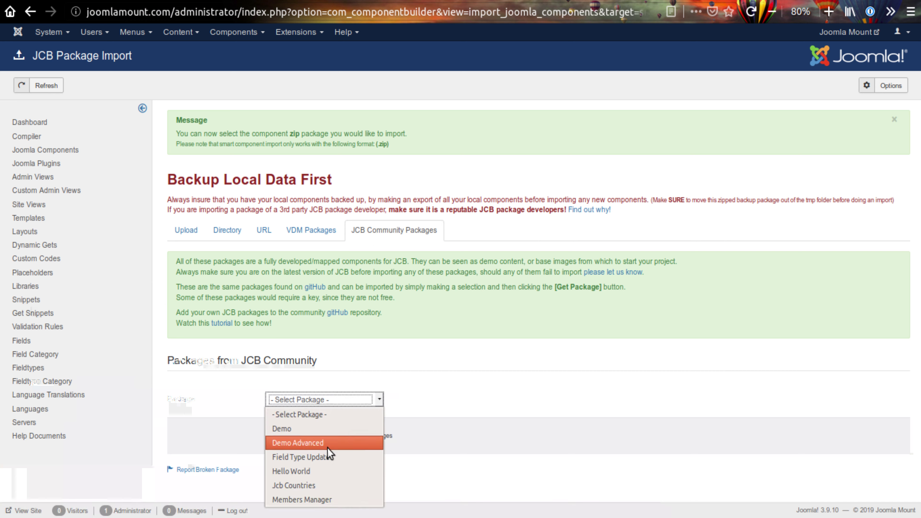
pyautogui.click(290, 487)
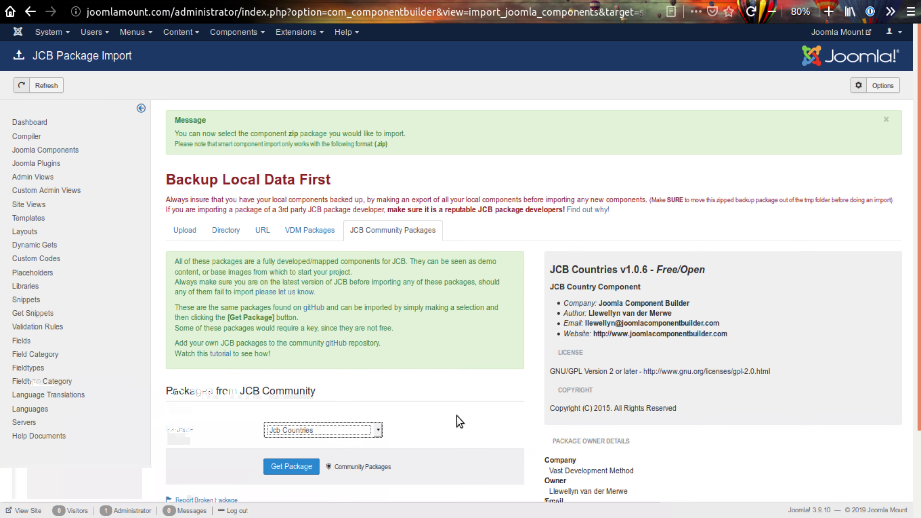
pyautogui.scroll(-3, 429, 391)
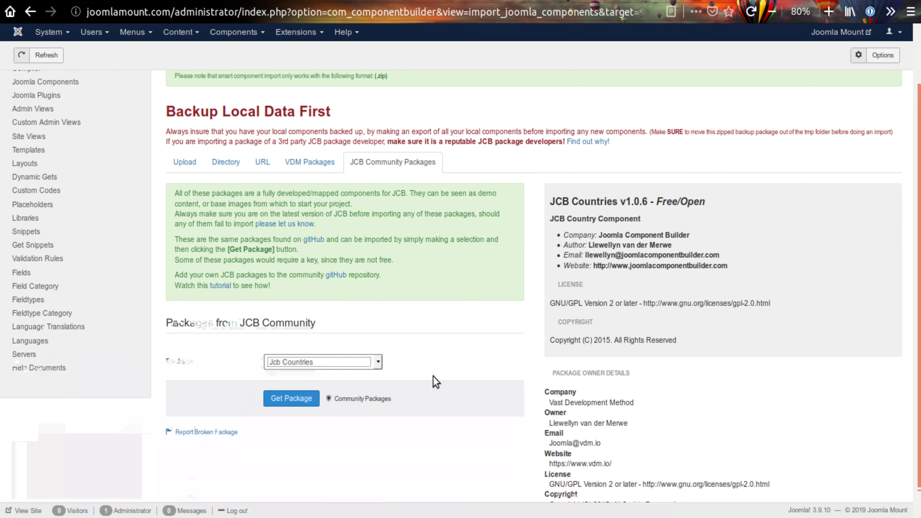
pyautogui.scroll(2, 433, 377)
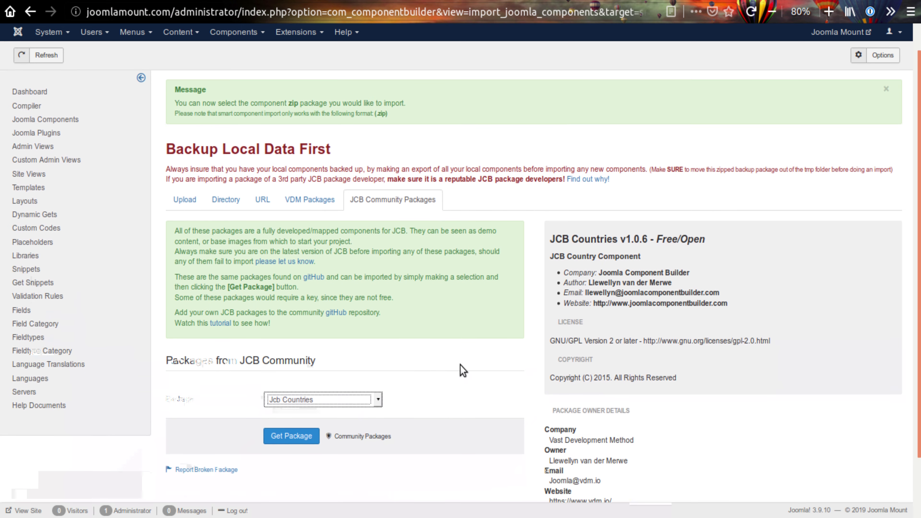
pyautogui.scroll(1, 462, 370)
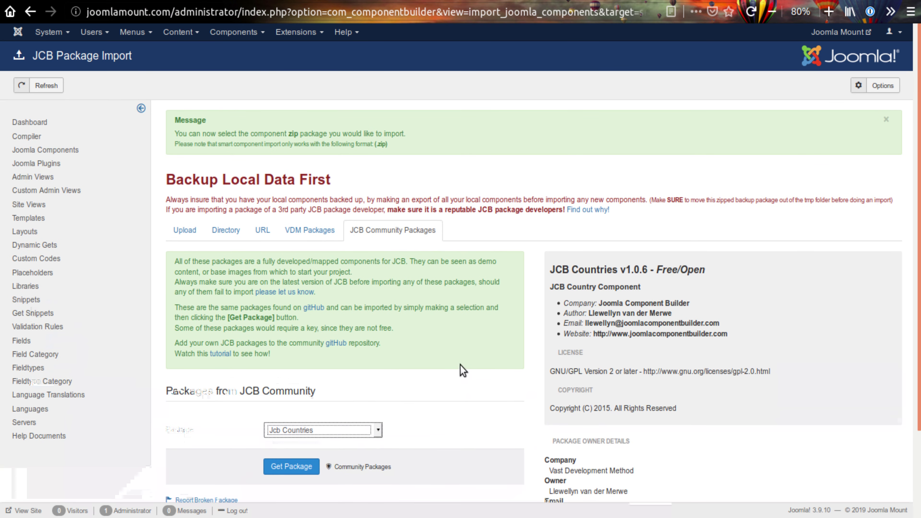
pyautogui.scroll(-3, 462, 370)
pyautogui.scroll(2, 462, 370)
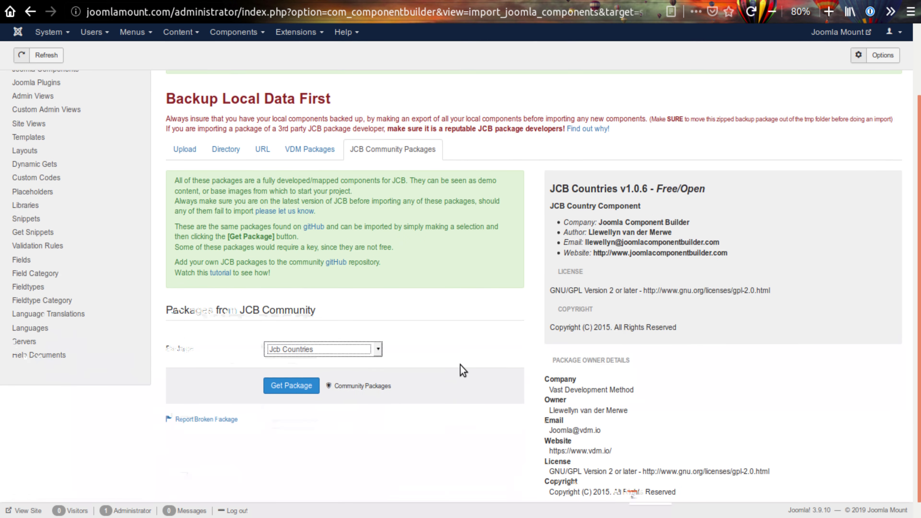
pyautogui.click(291, 436)
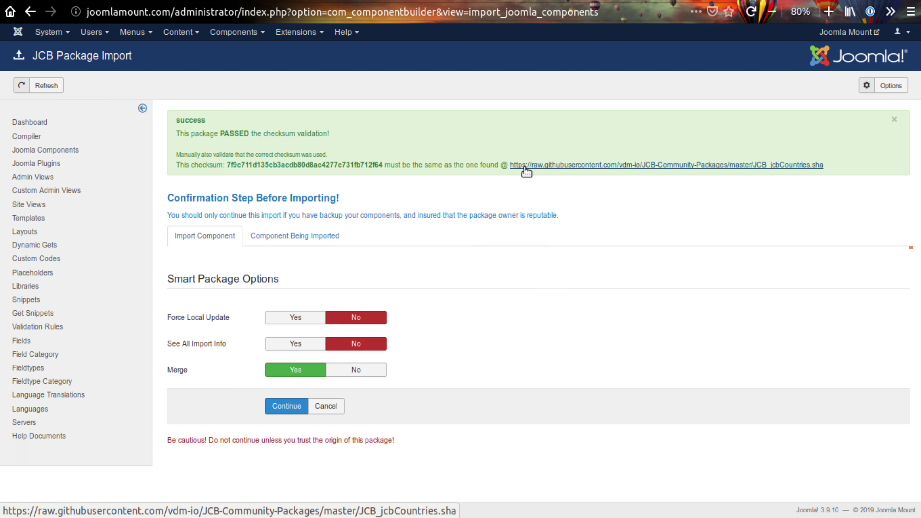
# Check the package's checksum and component details, and import it with the default smart package options
pyautogui.moveTo(228, 164); pyautogui.dragTo(383, 163)
pyautogui.click(408, 154)
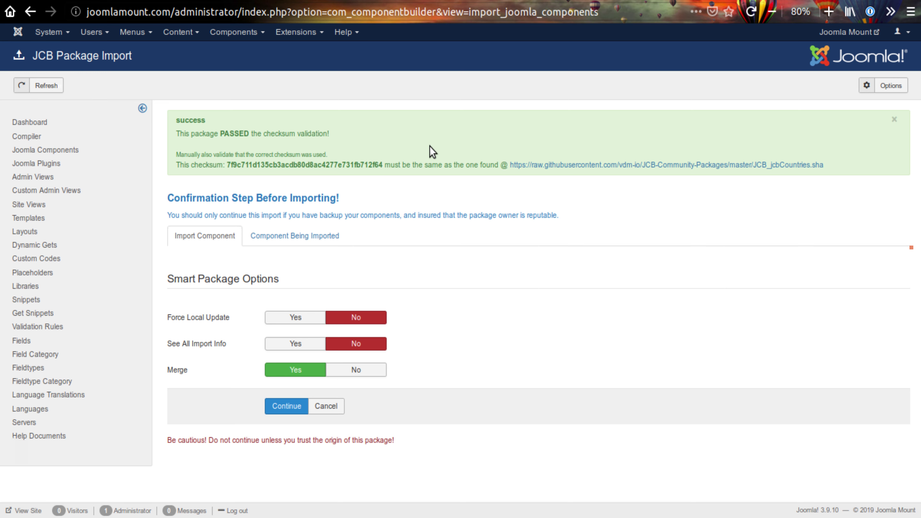
pyautogui.click(308, 243)
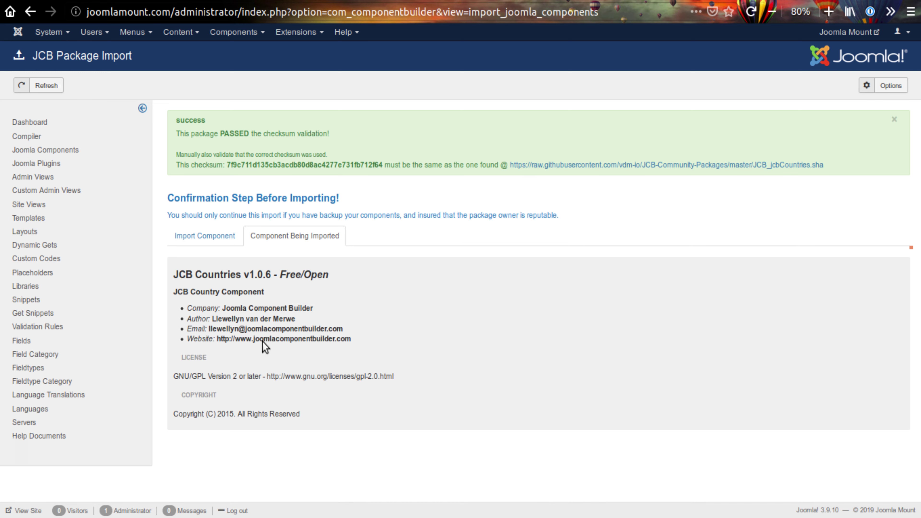
pyautogui.click(210, 240)
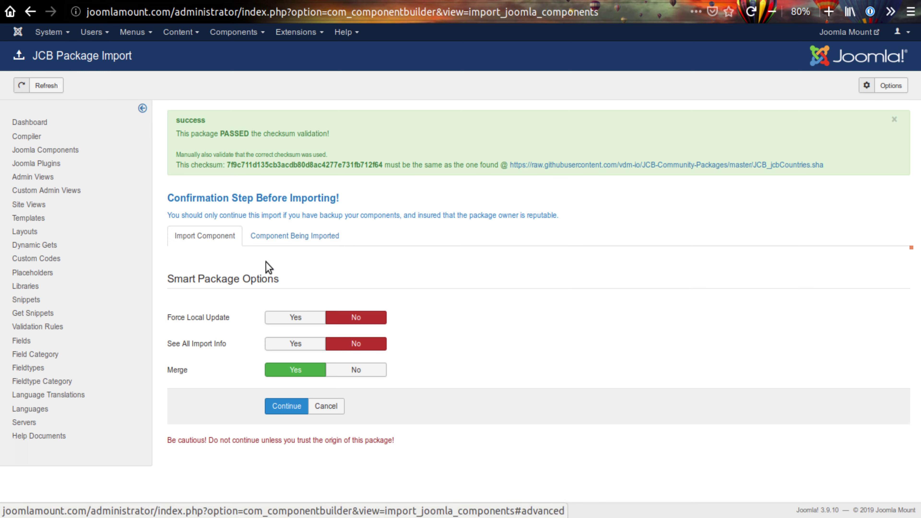
pyautogui.click(283, 407)
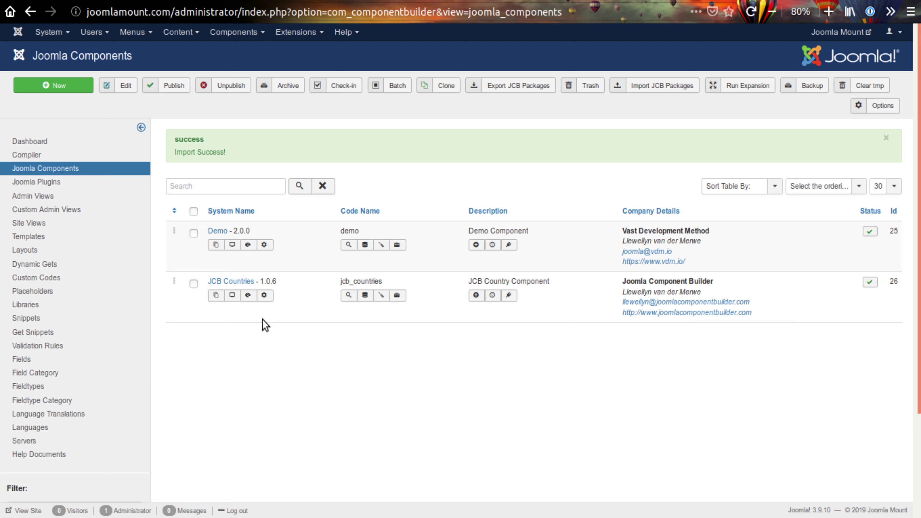
# Examine the linked fields of the Country (+ Regions) admin view and close it
pyautogui.click(35, 196)
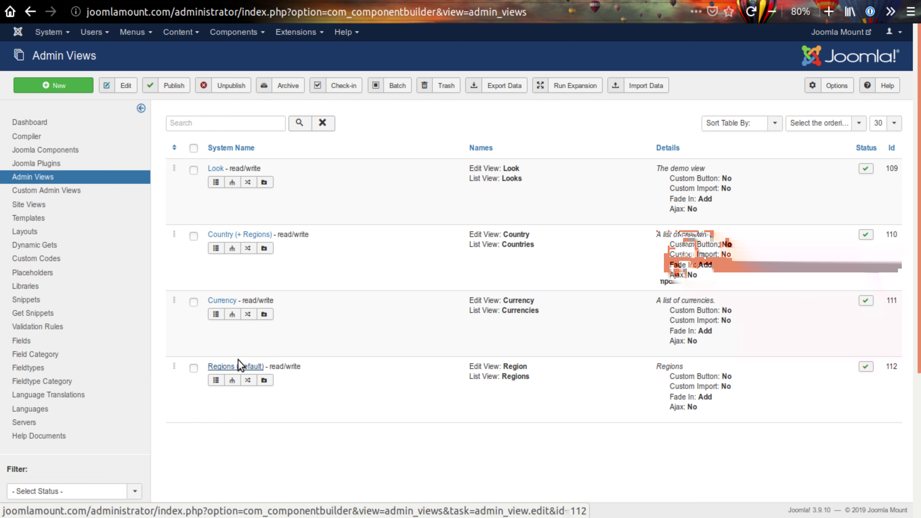
pyautogui.click(216, 239)
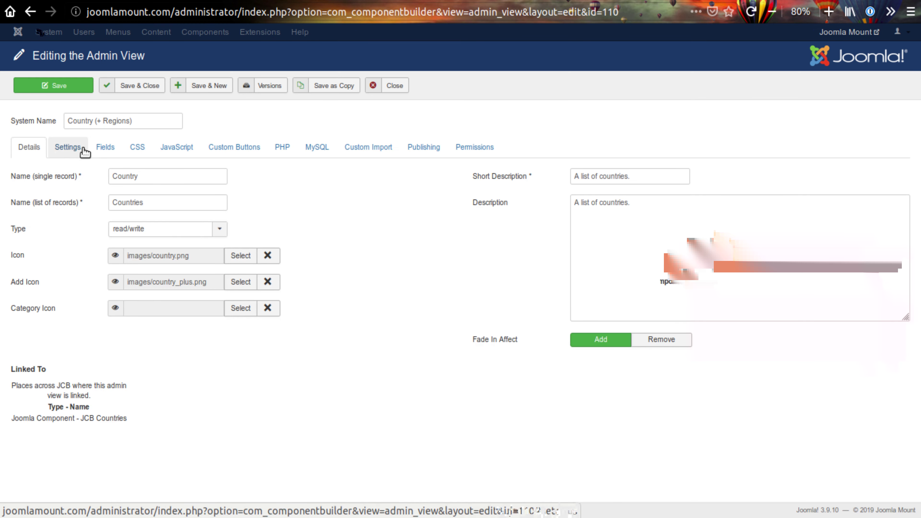
pyautogui.click(105, 147)
pyautogui.scroll(-5, 244, 218)
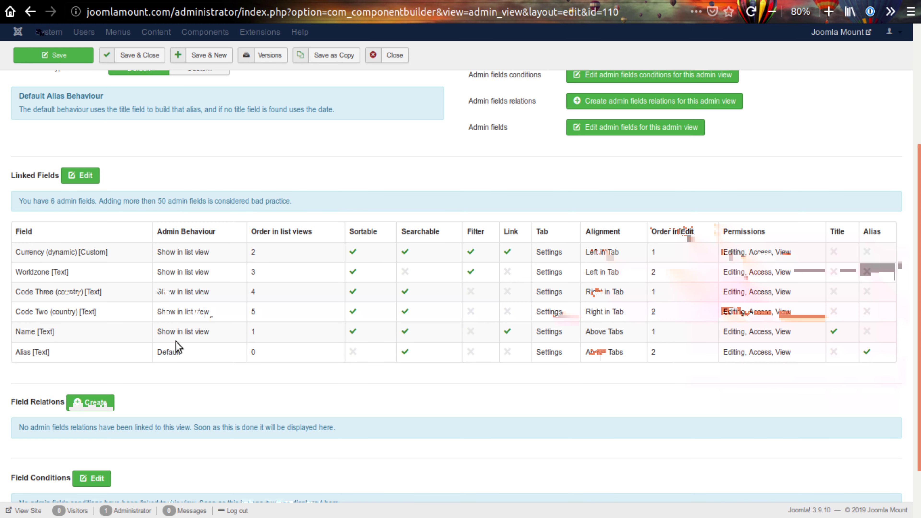
pyautogui.scroll(5, 176, 346)
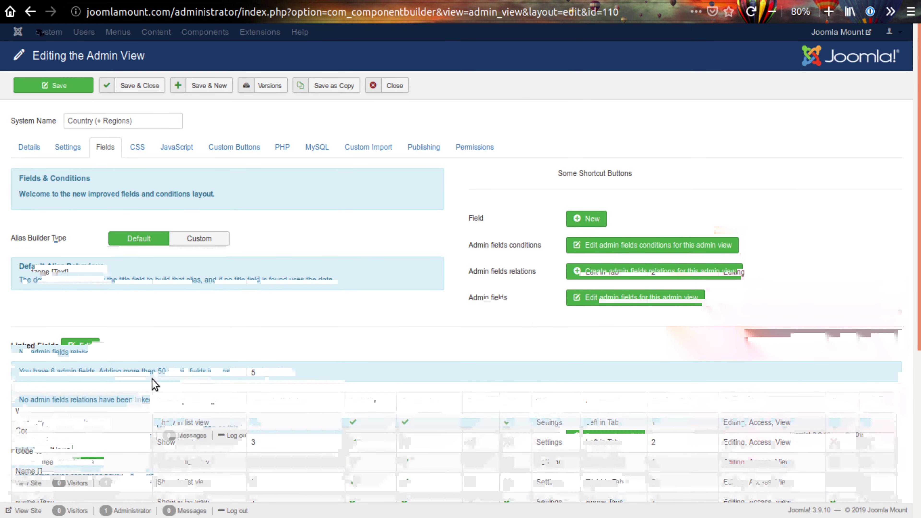
pyautogui.scroll(-5, 152, 383)
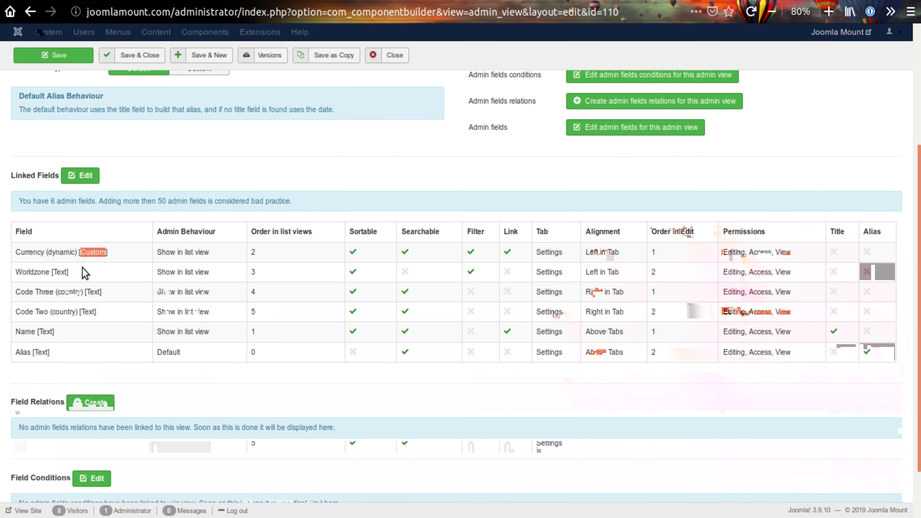
pyautogui.scroll(5, 84, 272)
pyautogui.click(384, 86)
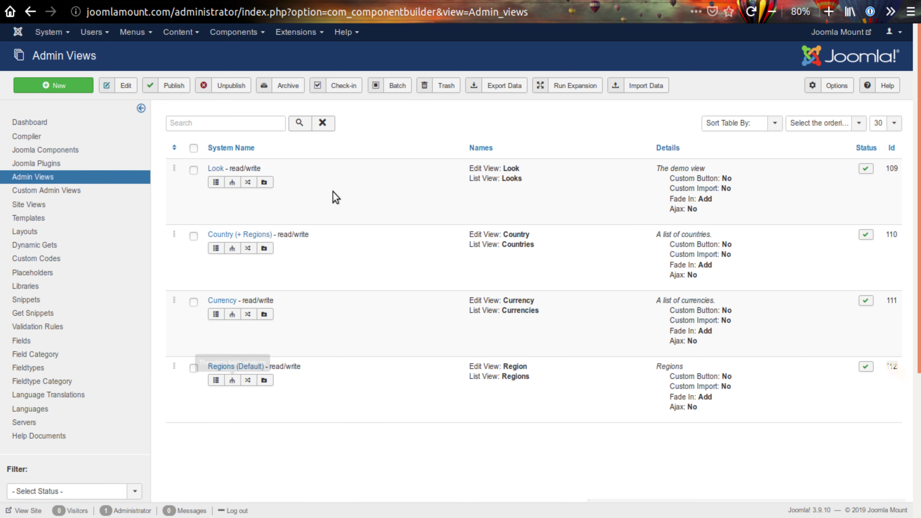
# Add three empty rows to the Demo component's admin views below the Look view
pyautogui.click(81, 150)
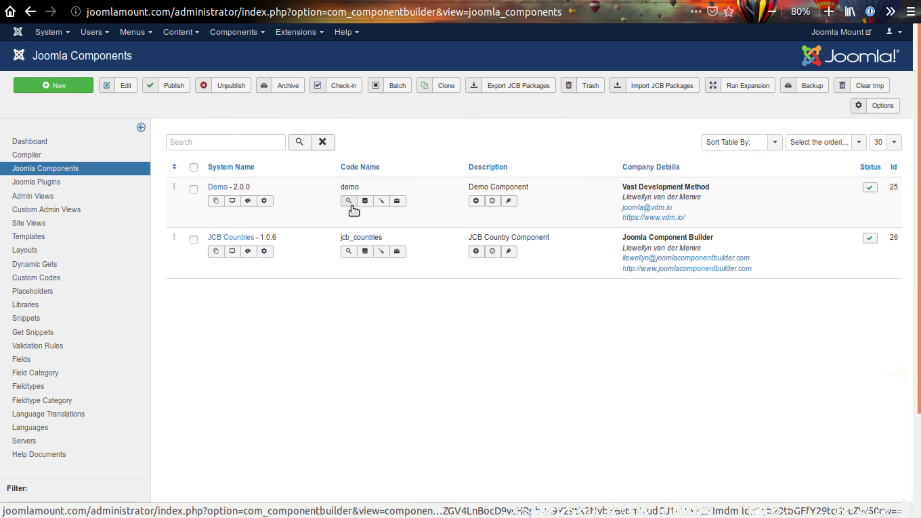
pyautogui.click(216, 201)
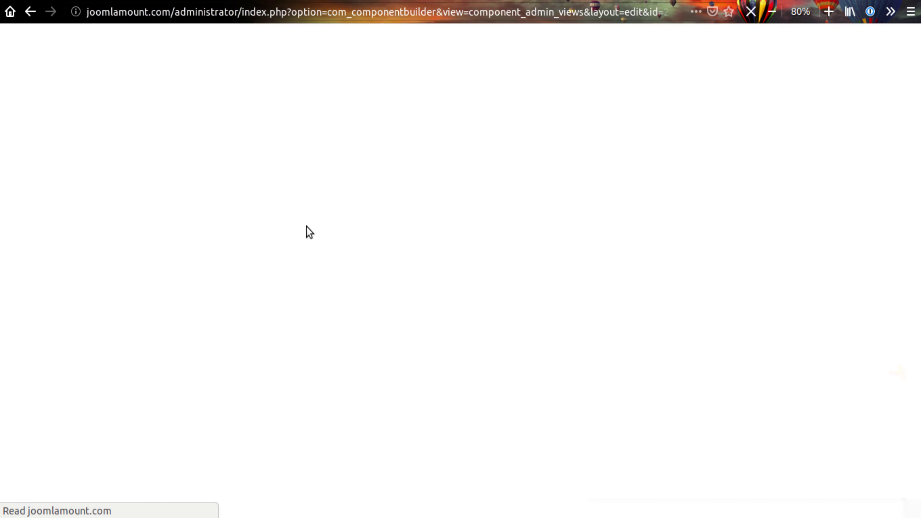
pyautogui.doubleClick(850, 341)
pyautogui.click(849, 341)
# Assign Country (+ Regions), Currency and Regions (Default) to the three new admin view rows, in that order
pyautogui.click(31, 368)
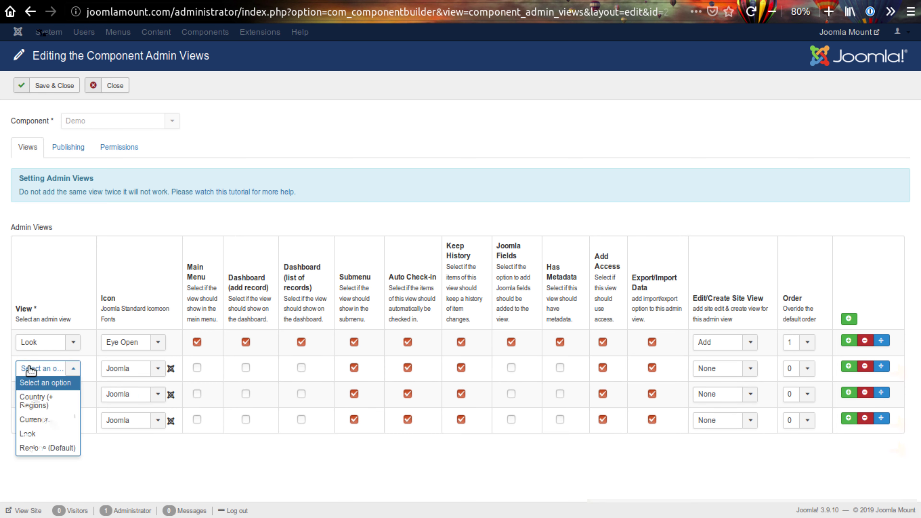
pyautogui.click(32, 400)
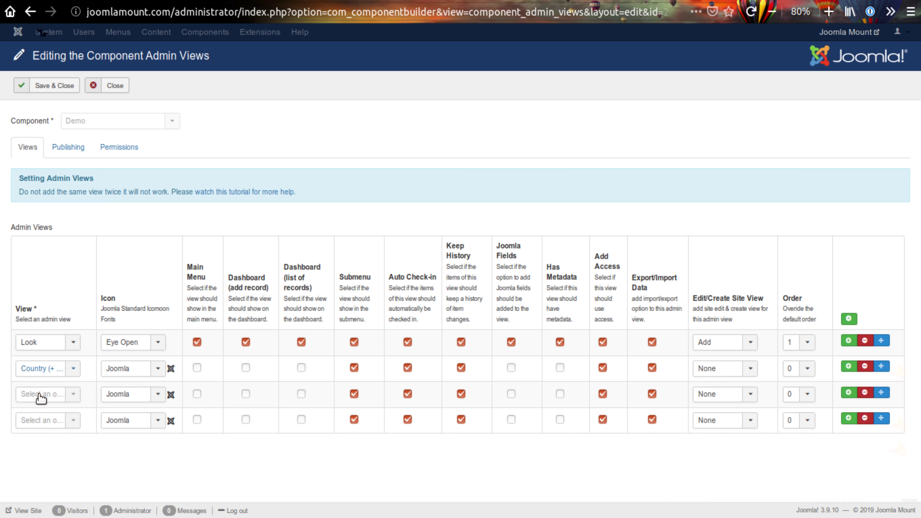
pyautogui.click(39, 396)
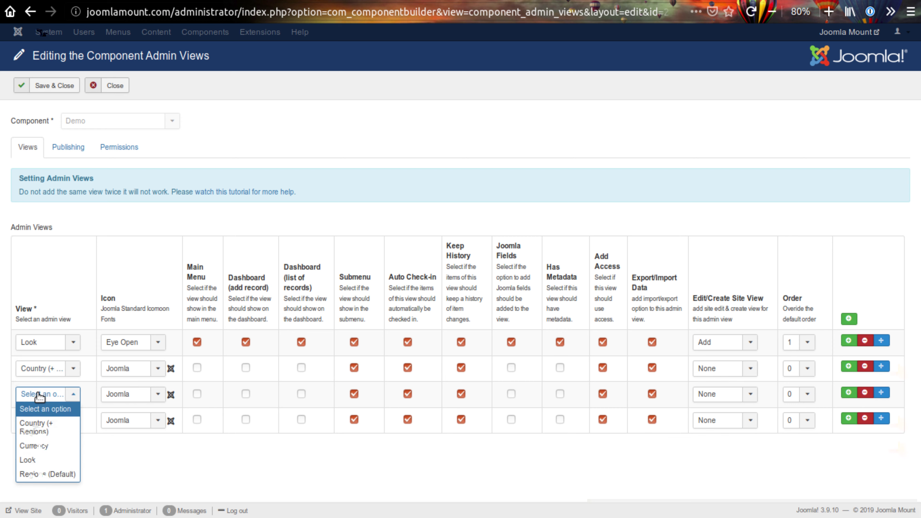
pyautogui.click(36, 446)
pyautogui.click(36, 430)
pyautogui.click(41, 496)
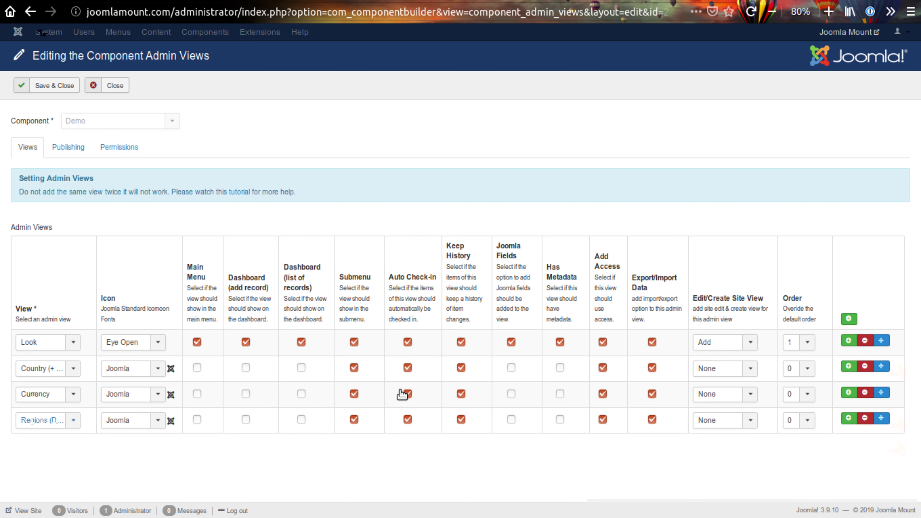
# Set the order of Country, Currency and Regions to 2, 3 and 4, enable Country's Dashboard (list of records), and save the admin views
pyautogui.click(801, 370)
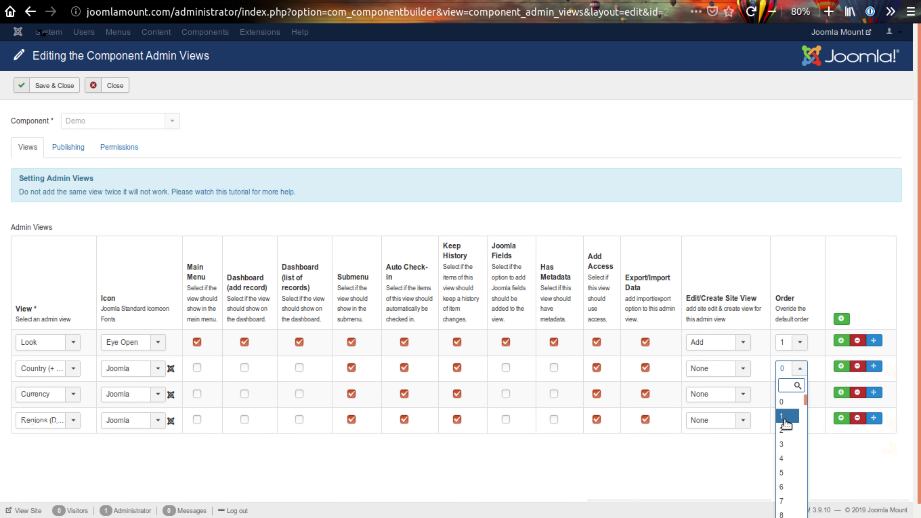
pyautogui.click(783, 429)
pyautogui.click(787, 394)
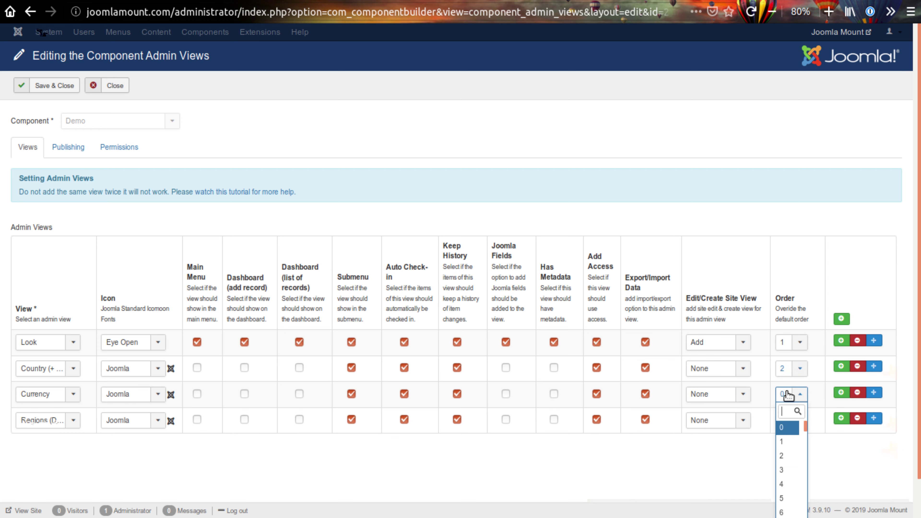
pyautogui.click(791, 471)
pyautogui.click(787, 421)
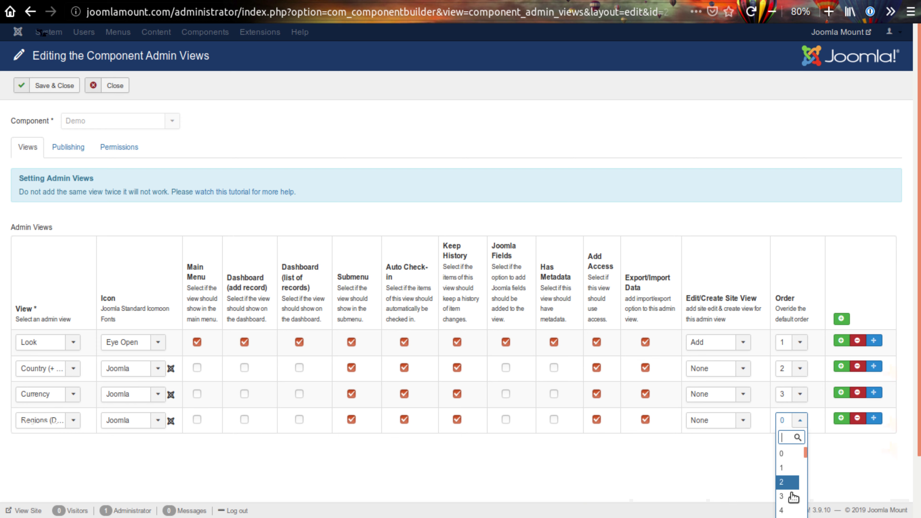
pyautogui.click(791, 510)
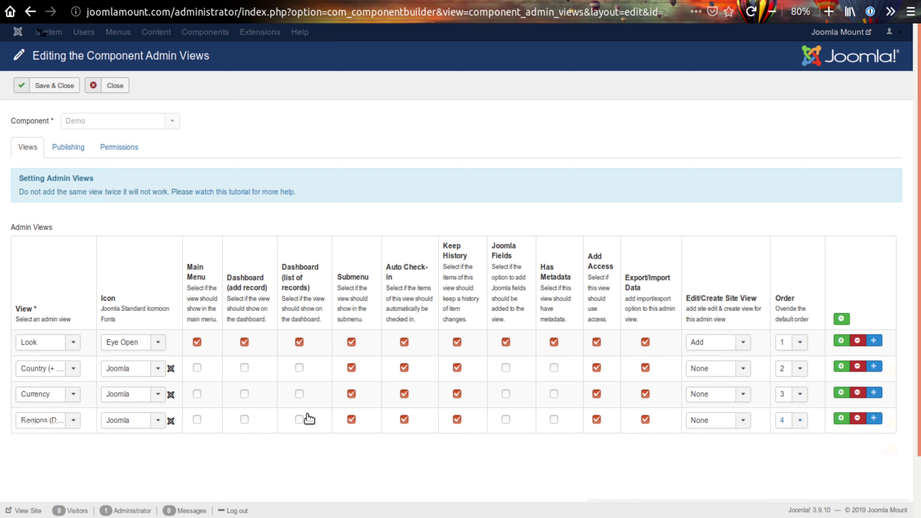
pyautogui.click(299, 369)
pyautogui.click(61, 86)
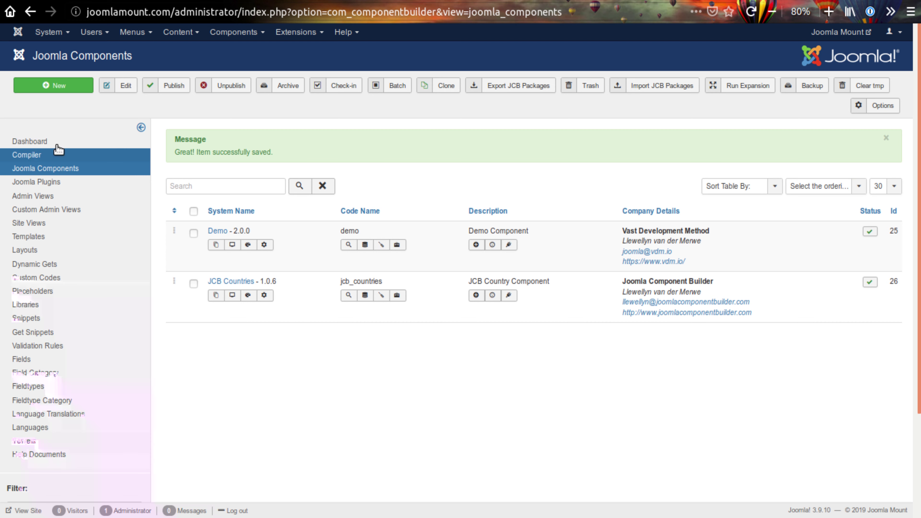
# Compile the Demo component with the default compiler options and install it on the Joomla site
pyautogui.click(75, 151)
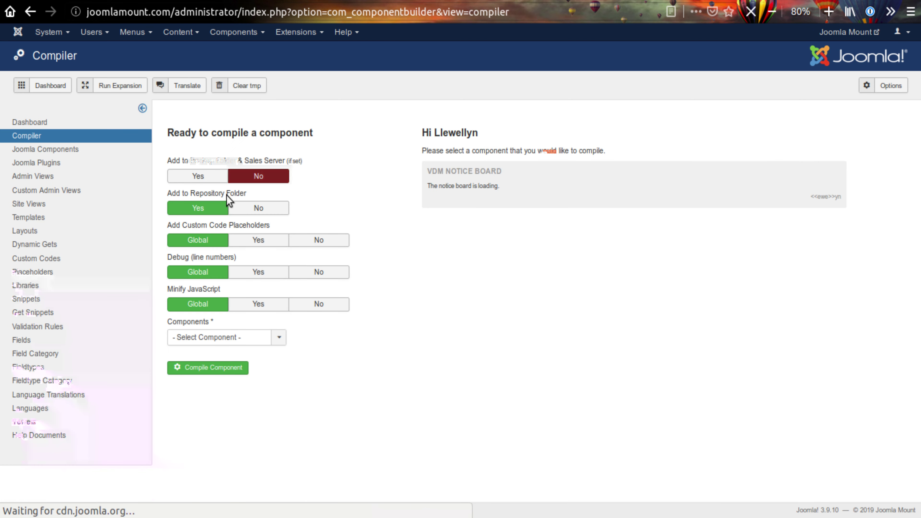
pyautogui.click(236, 337)
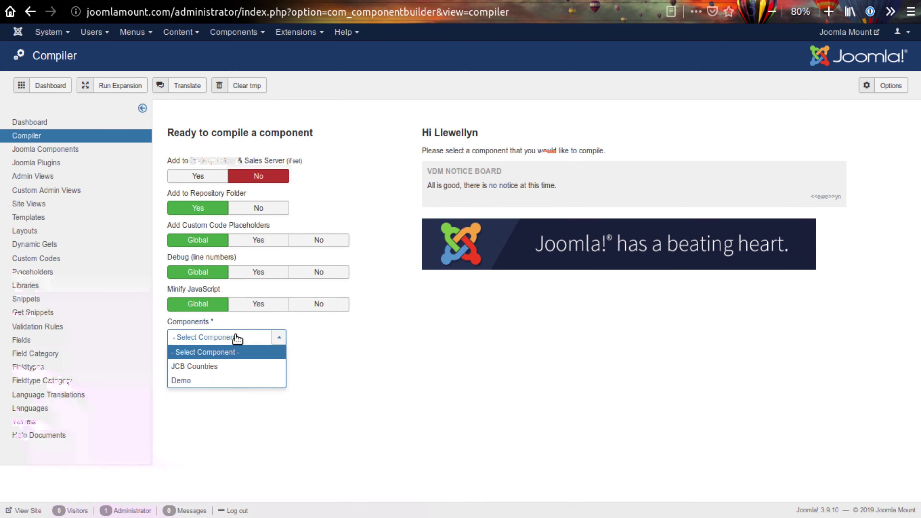
pyautogui.click(207, 381)
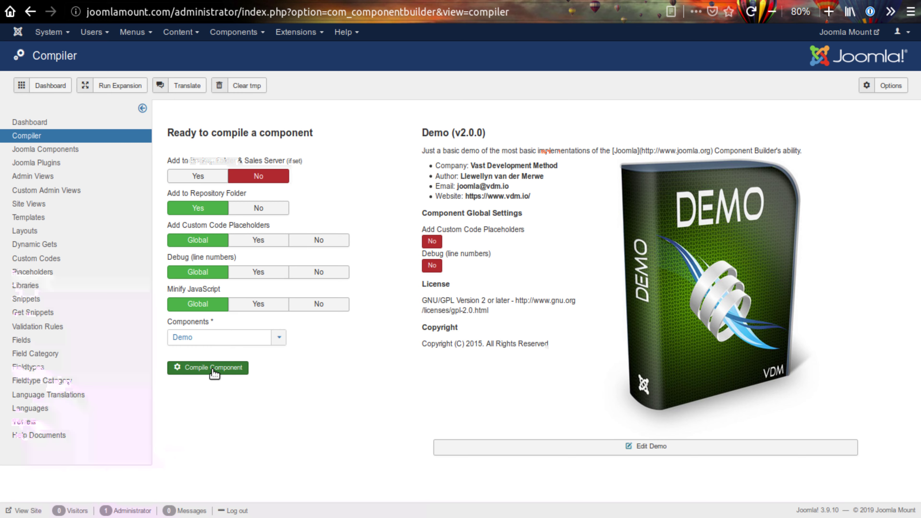
pyautogui.click(214, 368)
pyautogui.click(335, 259)
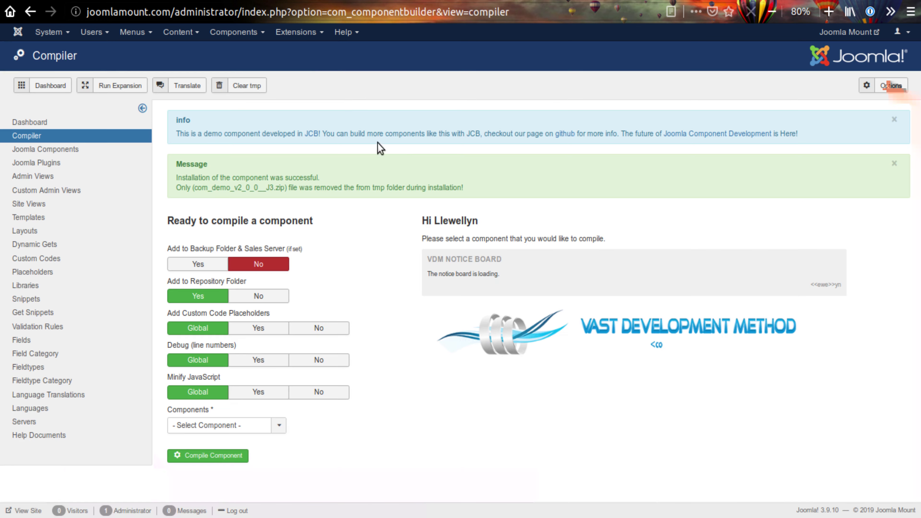
# Open the Countries list of the installed Demo component and filter it to show records of all statuses
pyautogui.click(242, 32)
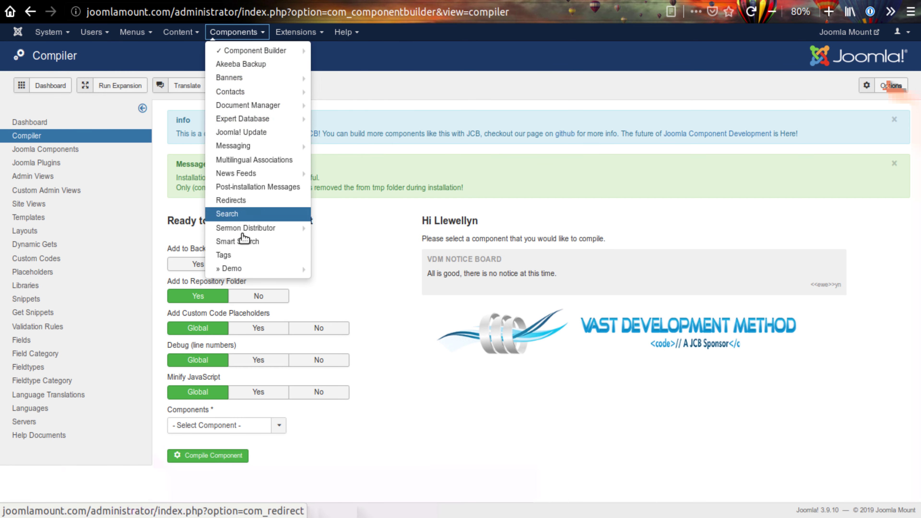
pyautogui.click(232, 268)
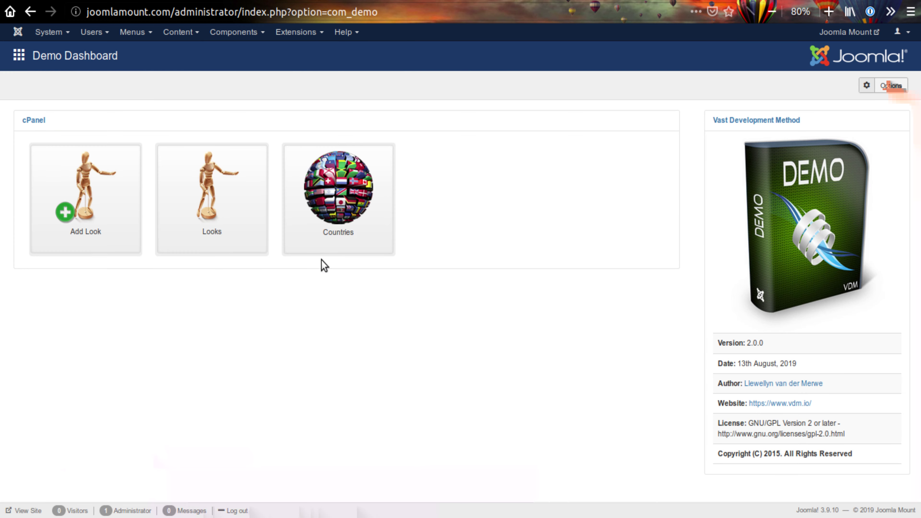
pyautogui.click(347, 194)
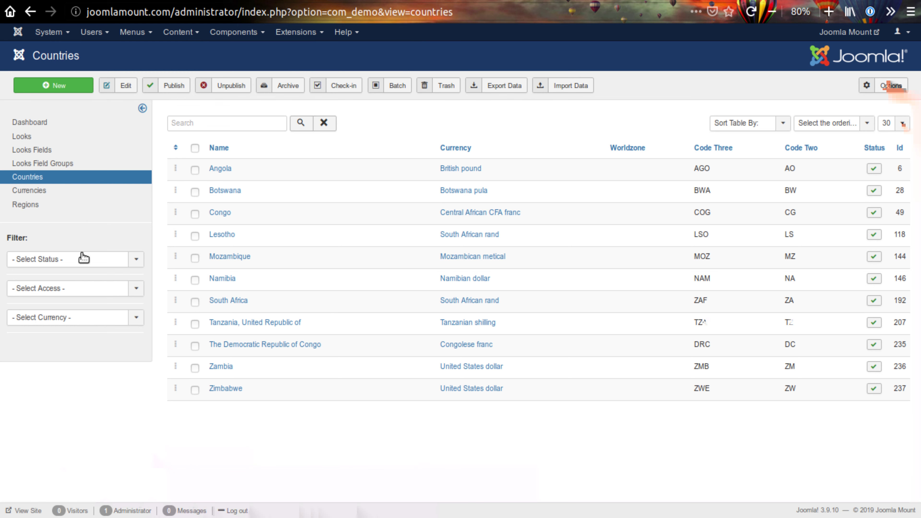
pyautogui.click(84, 258)
pyautogui.click(63, 347)
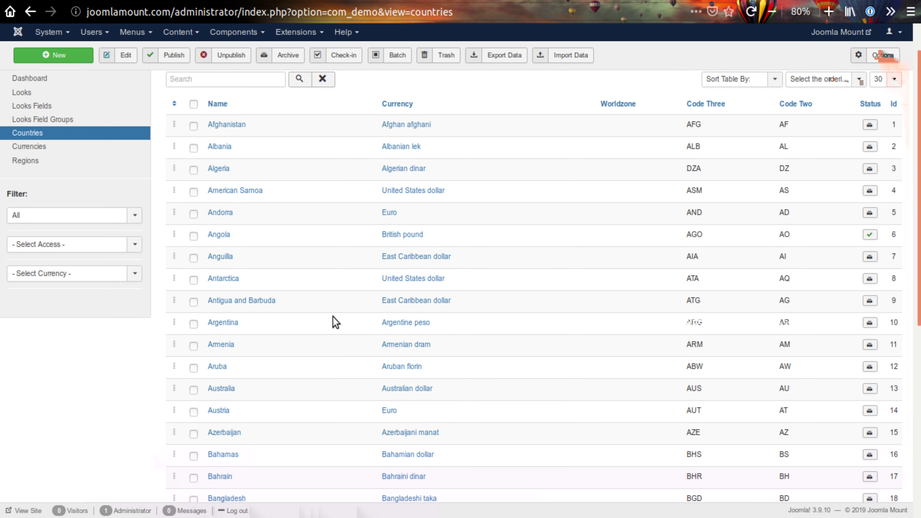
# Check the Demo component's Currencies and Regions lists, and return to the Countries list
pyautogui.click(61, 191)
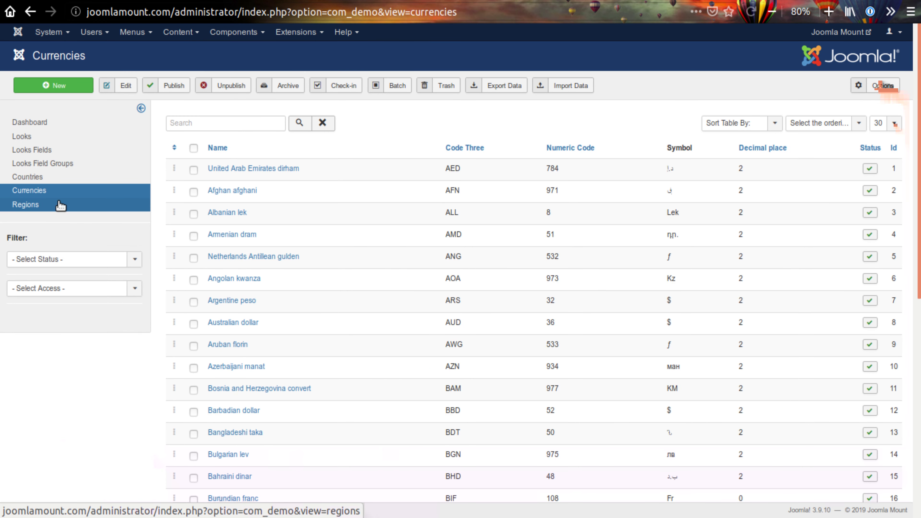
pyautogui.click(47, 204)
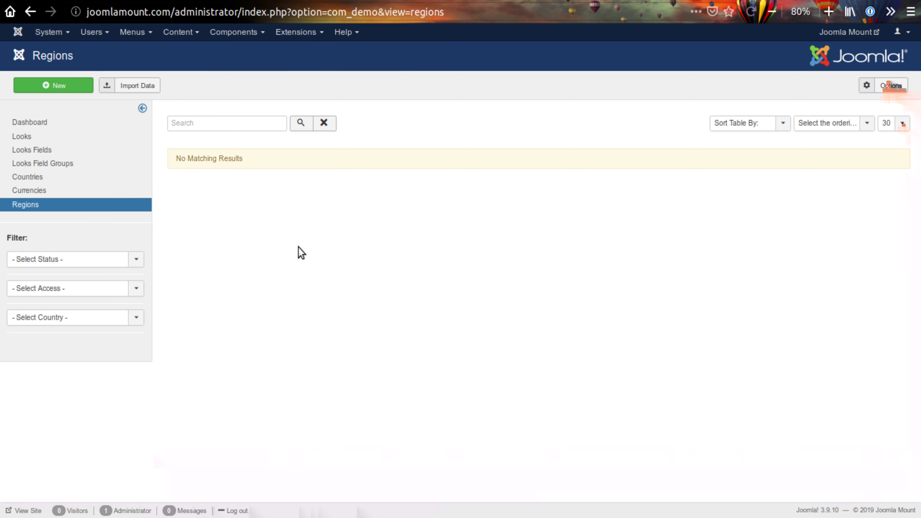
pyautogui.click(42, 176)
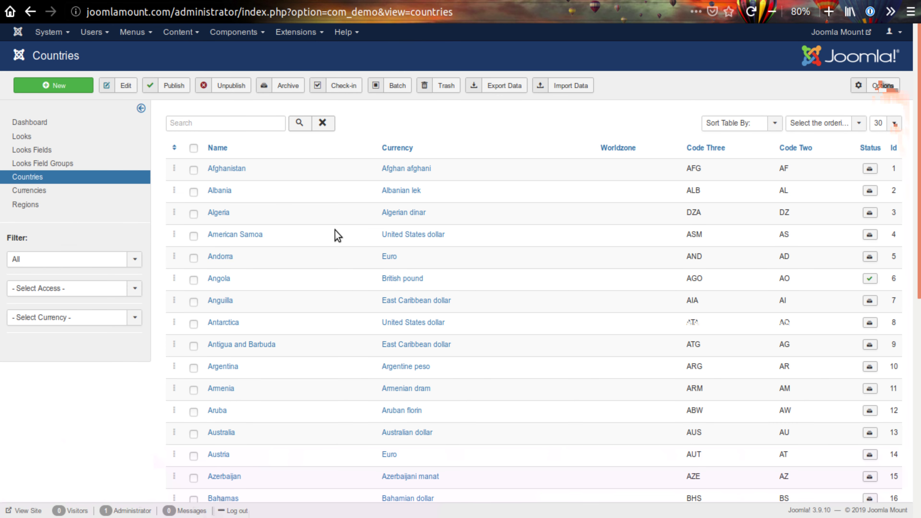